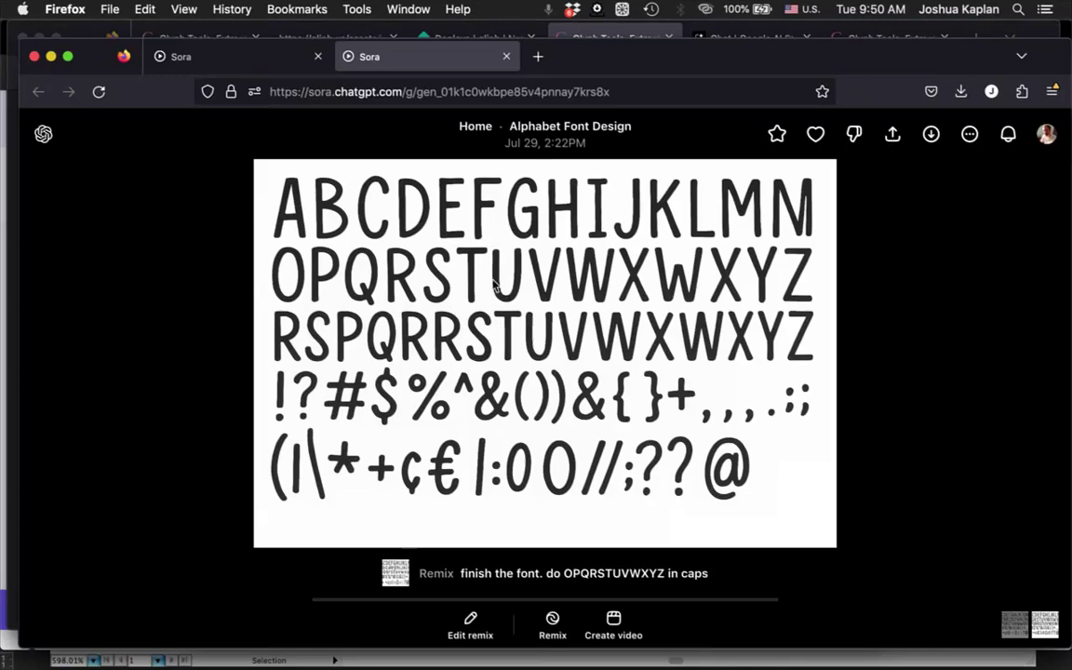
Review the Trendy Hand-Drawn Font prompt in Sora, then return to Alphabet Font Design.
click(269, 62)
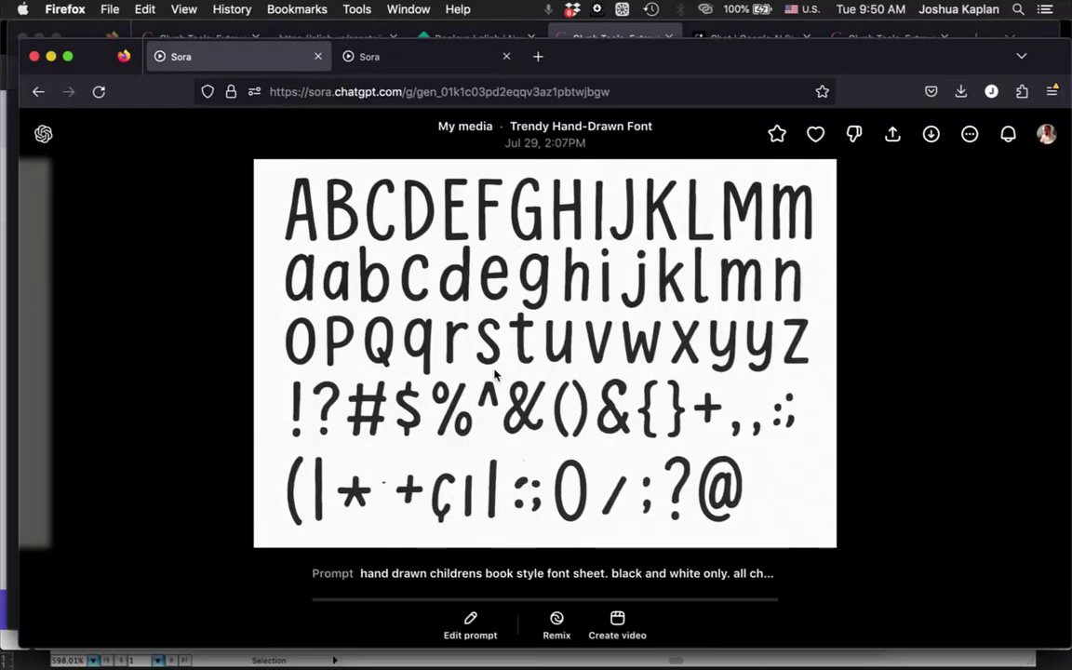
click(678, 577)
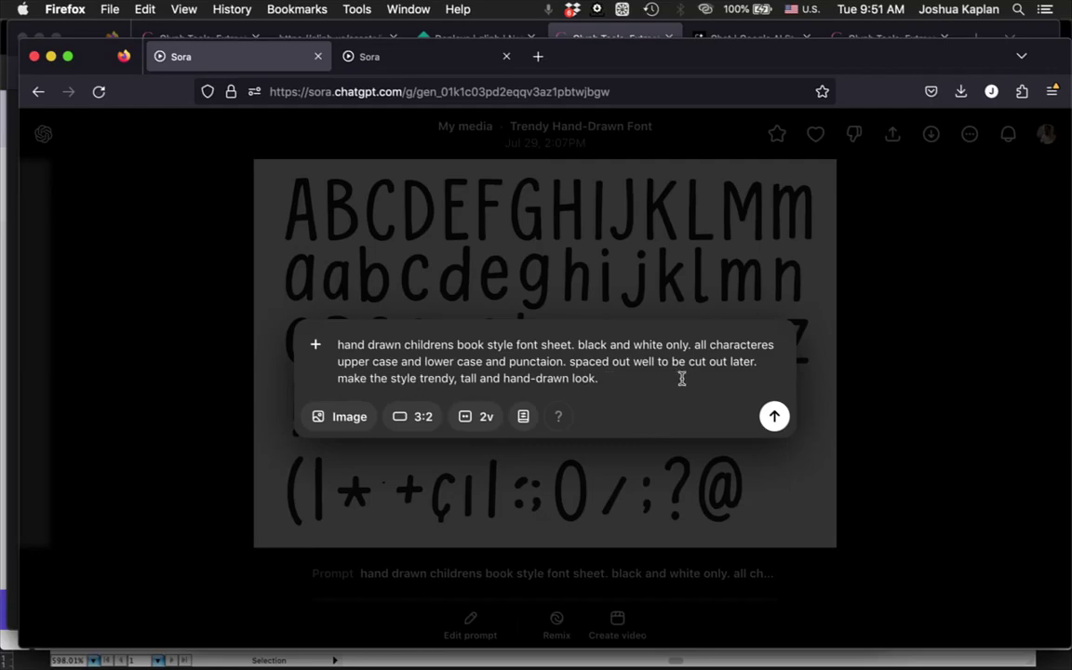
click(414, 294)
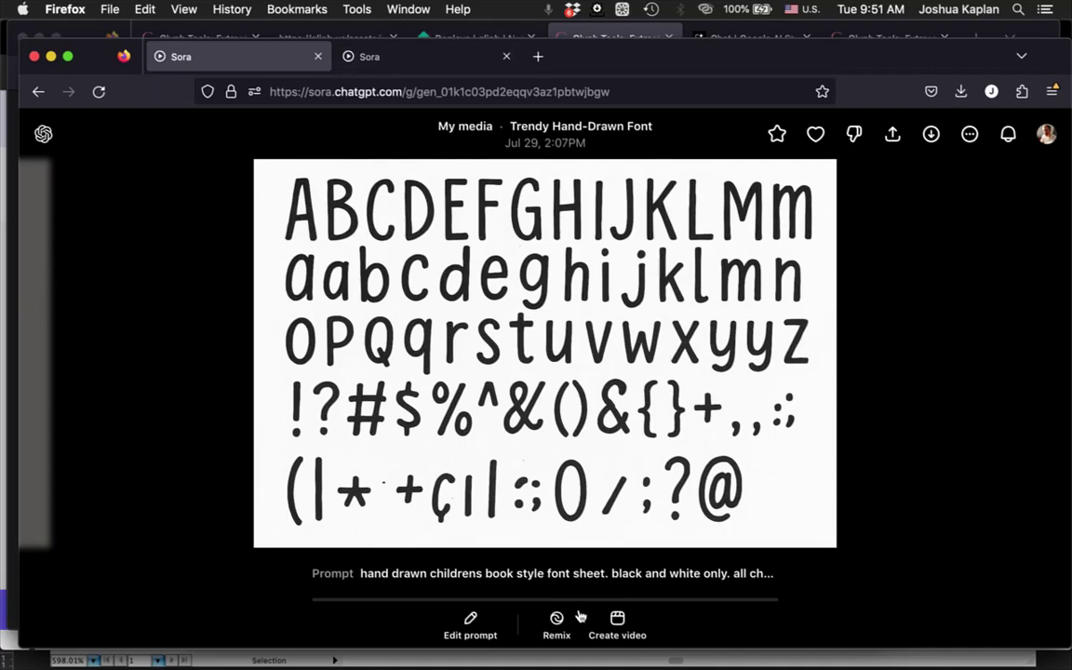
click(445, 56)
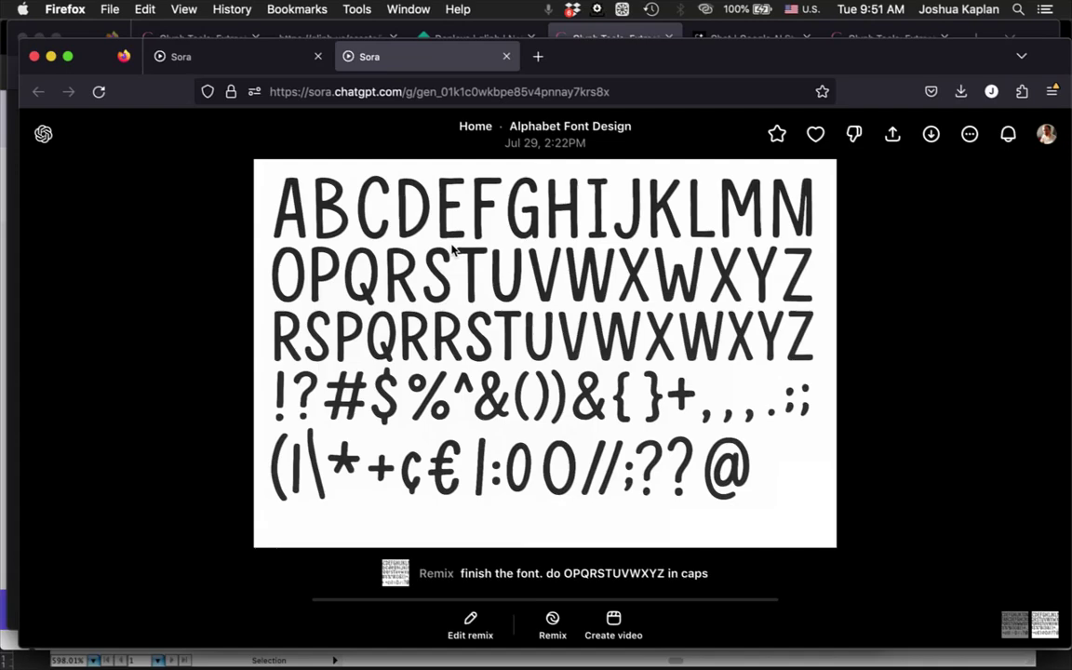
Preview the hand-drawn-font copy sheet image in Finder with Quick Look.
key(super+Tab)
key(Tab)
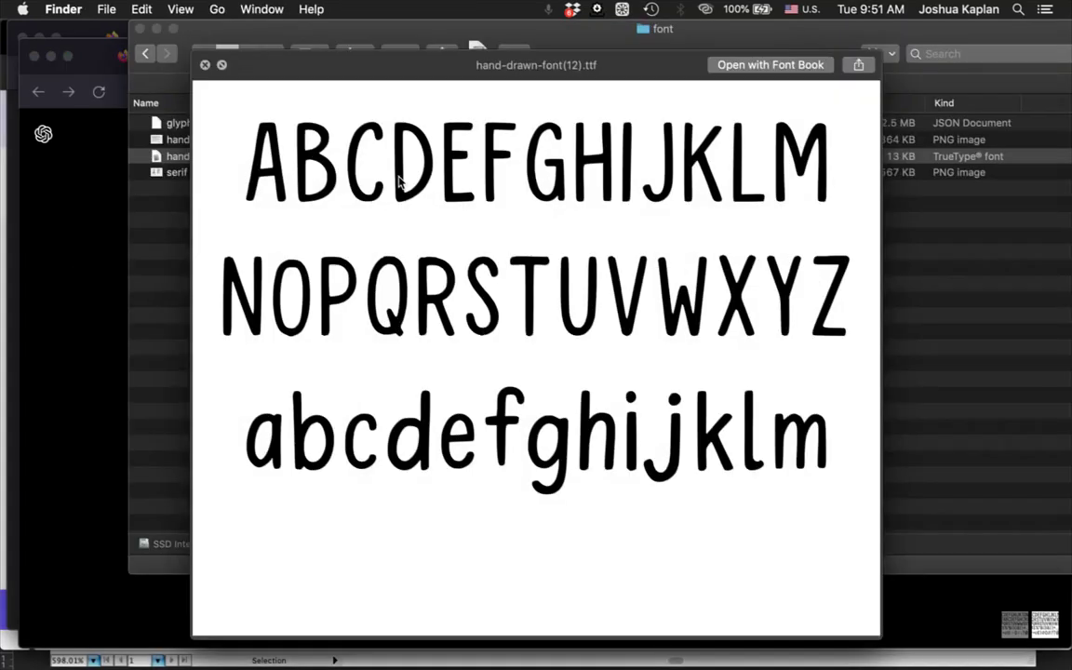
key(space)
click(238, 137)
key(space)
key(super+Tab)
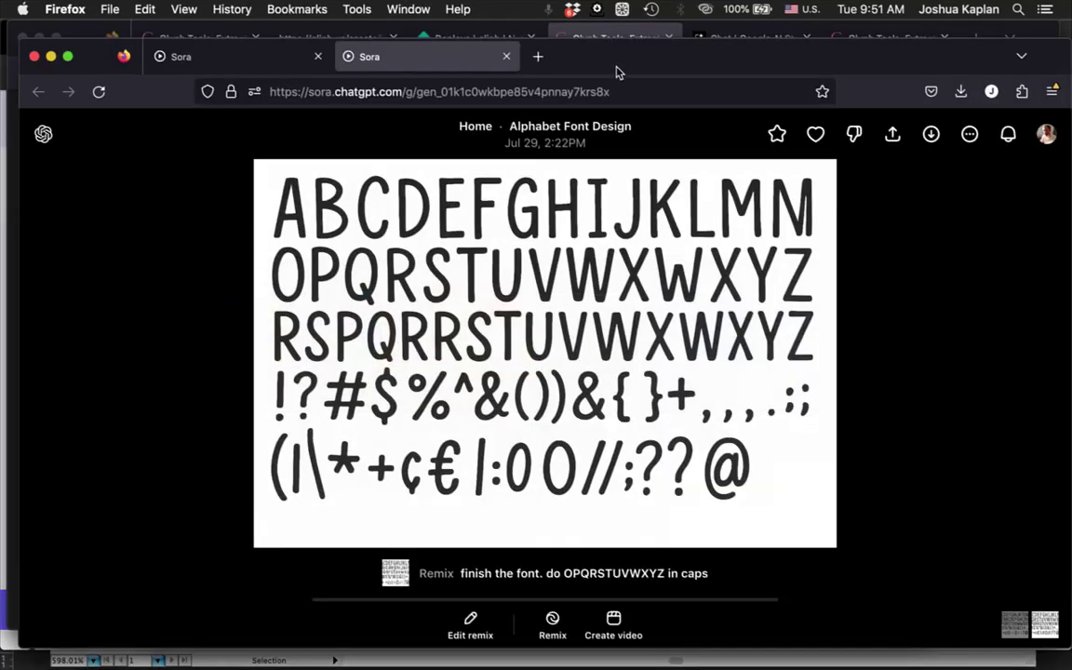
Upload hand-drawn-font copy as Gliph's source image and extract its 70 glyphs.
click(621, 39)
scroll(603, 352, up, 4)
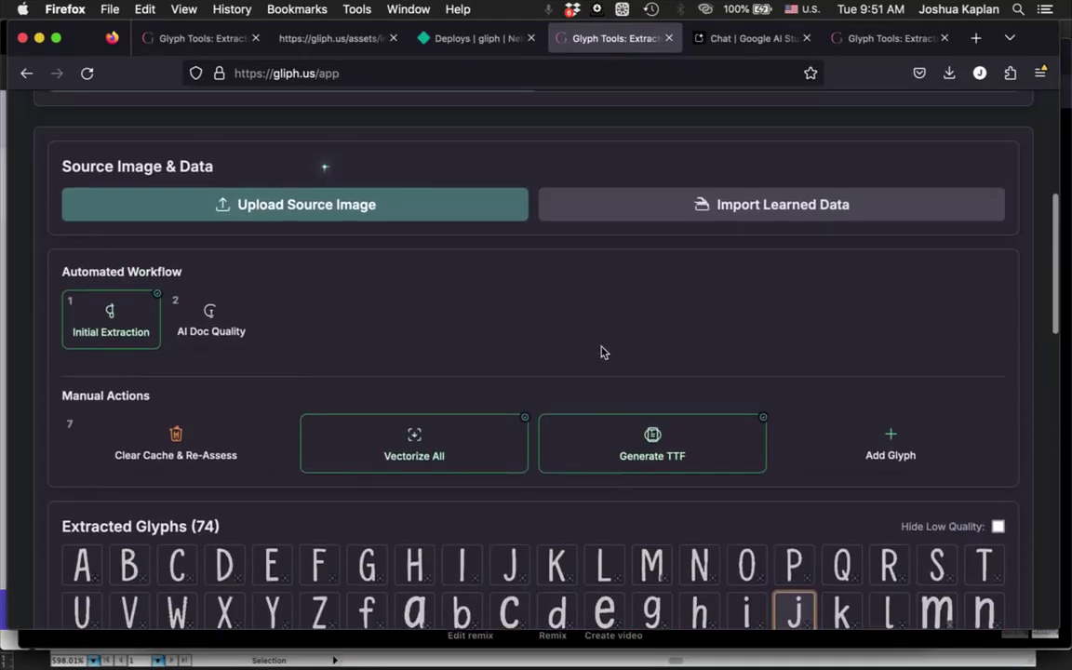
click(376, 209)
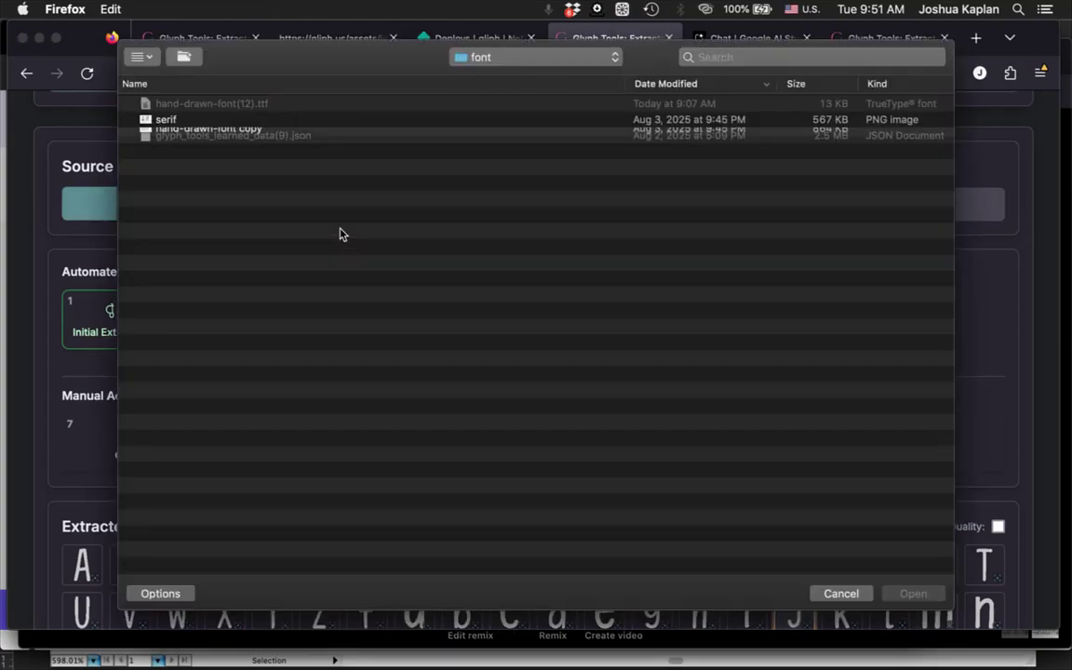
double_click(314, 137)
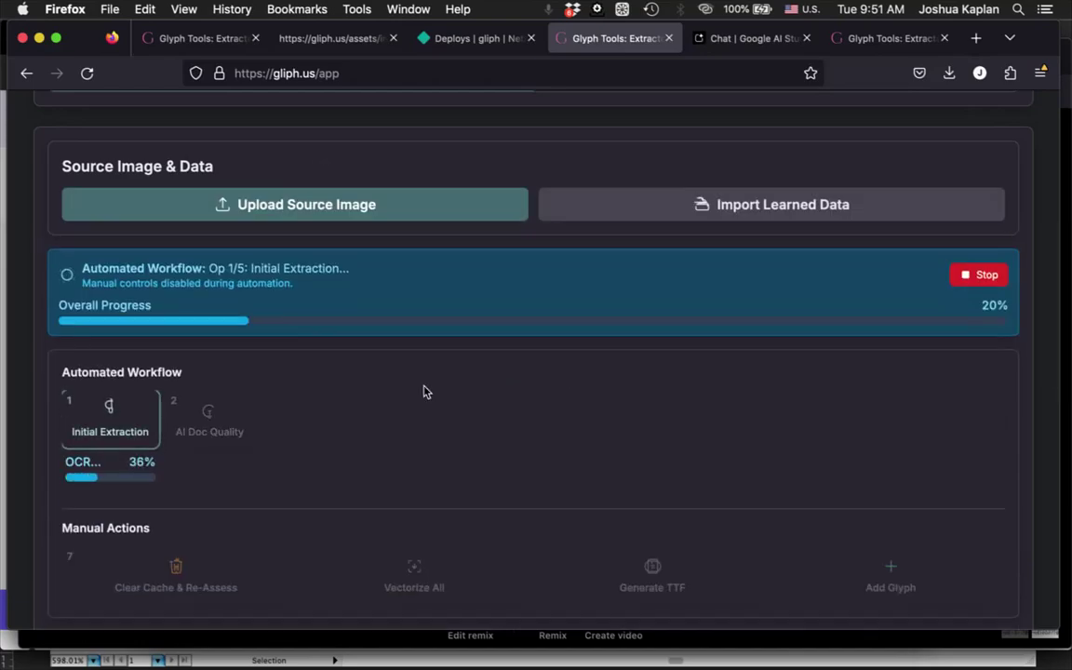
scroll(423, 392, down, 4)
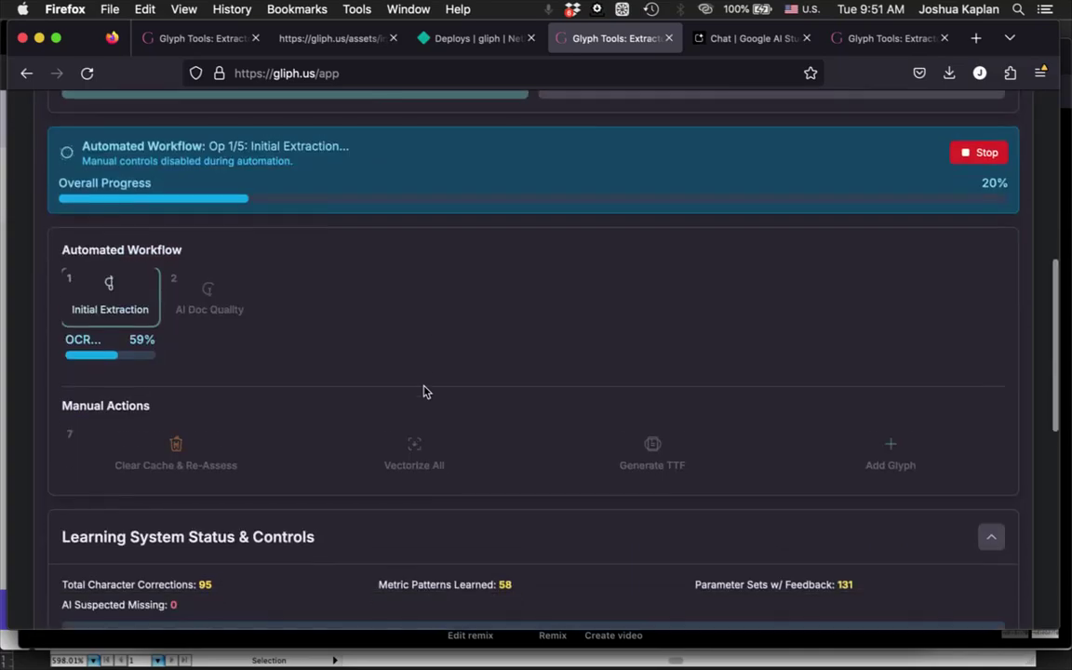
scroll(423, 392, down, 2)
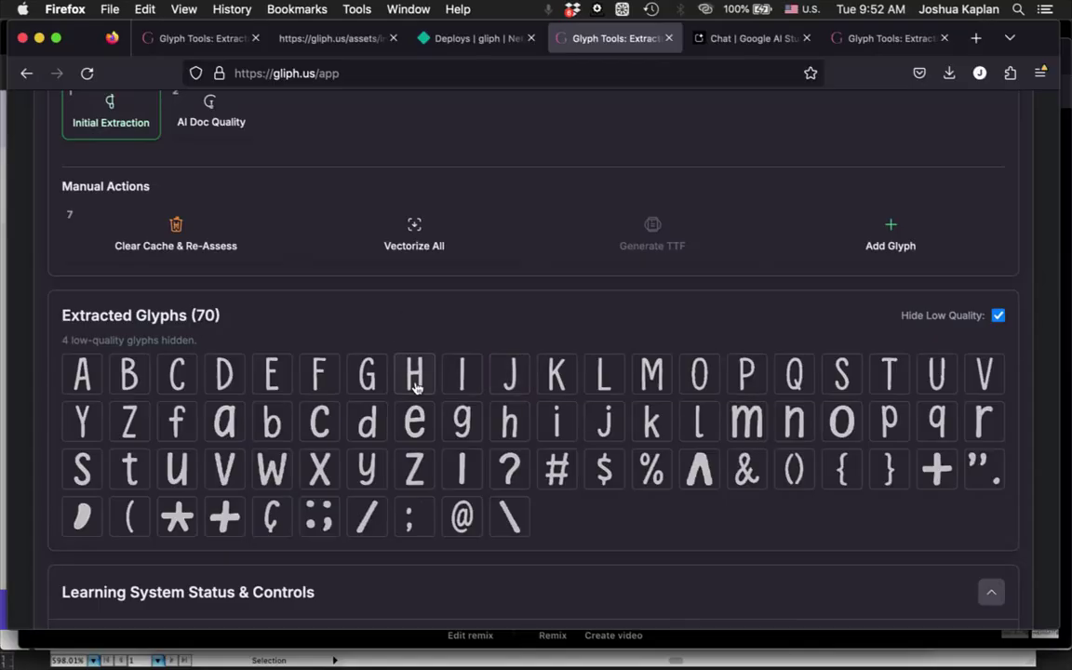
Assign the characters H and G to their extracted glyphs.
click(414, 376)
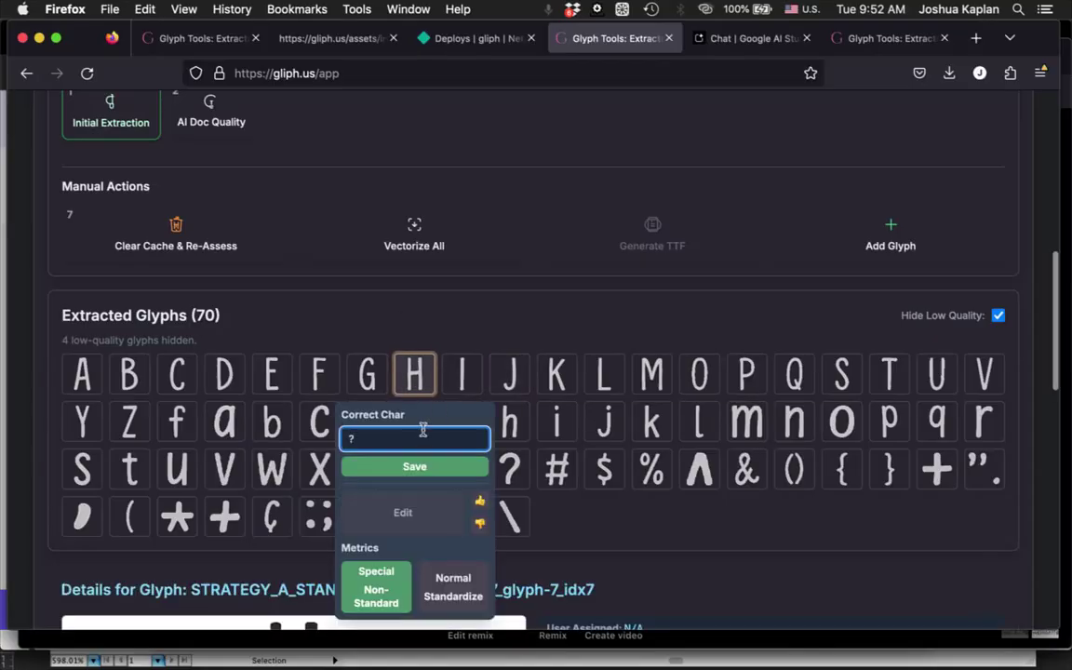
text(H)
click(417, 470)
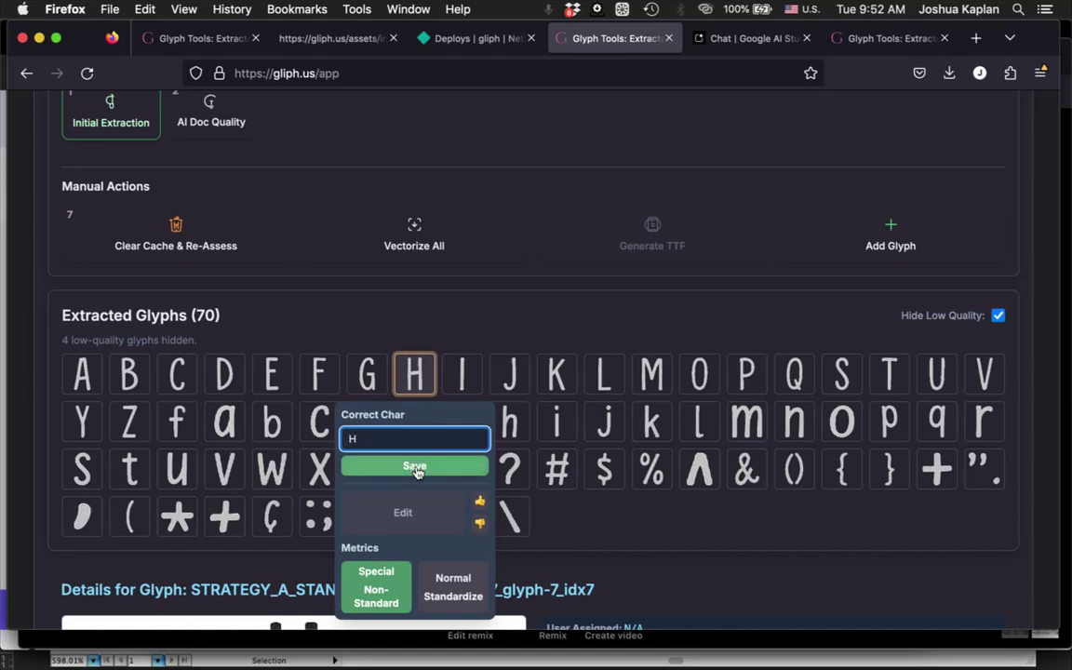
click(365, 375)
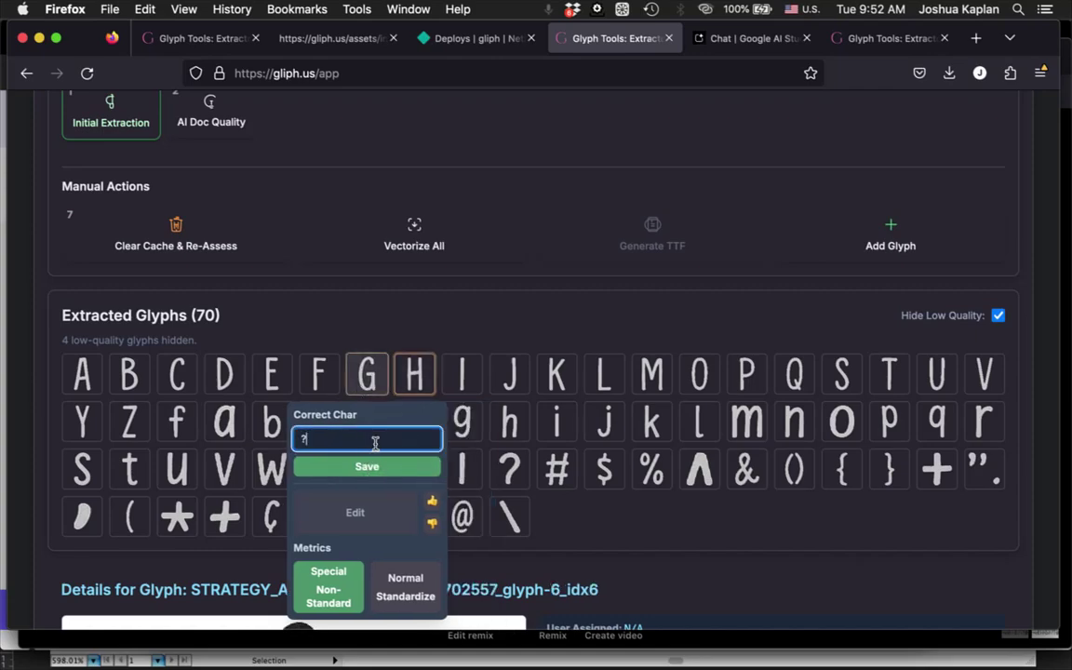
text(G)
click(358, 470)
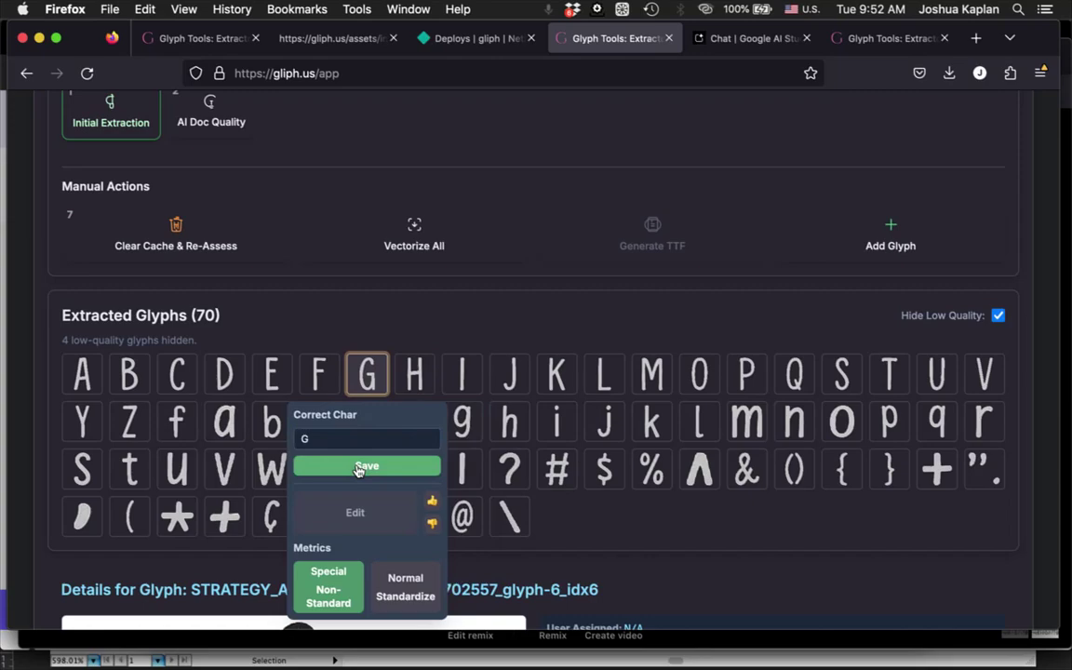
Reveal the hidden low-quality glyphs and assign N and R to their glyphs.
click(997, 316)
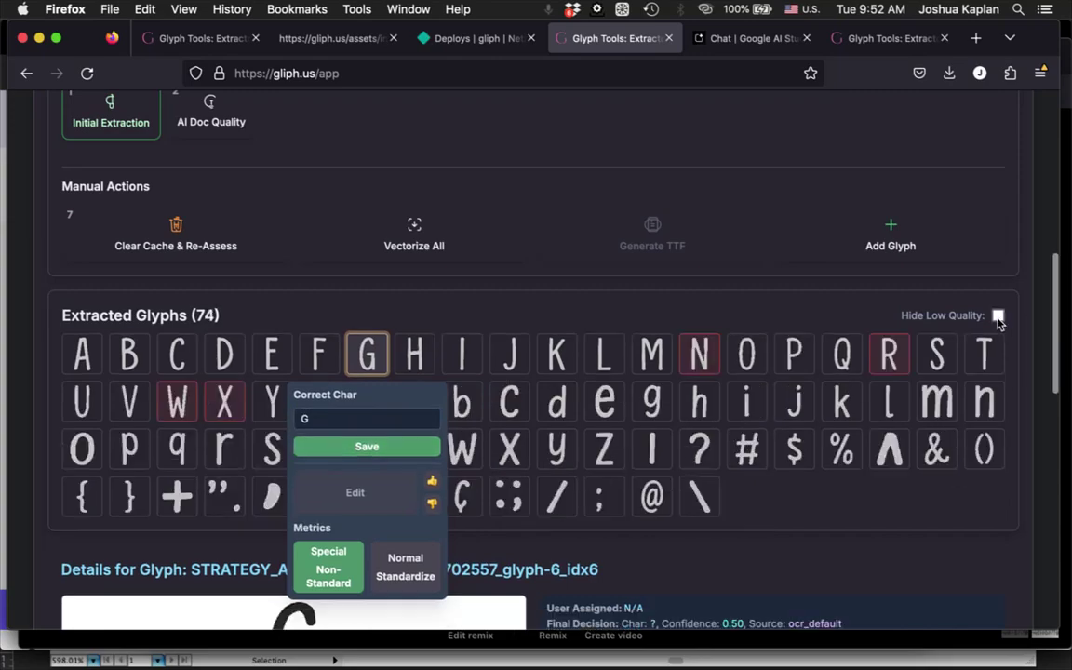
click(699, 365)
click(663, 418)
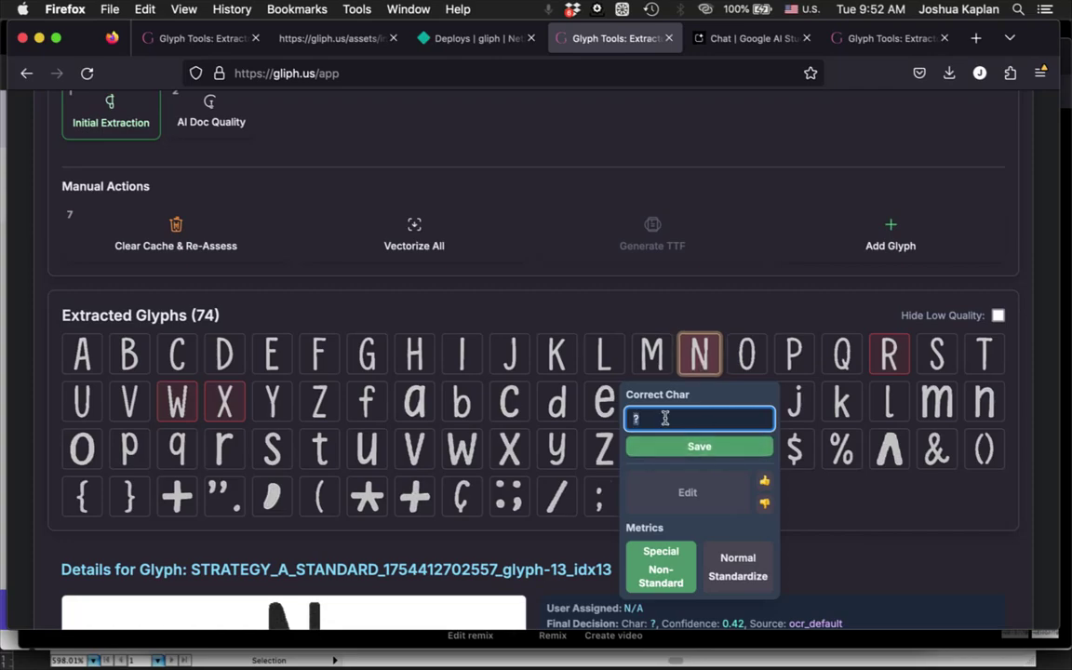
text(N)
click(699, 445)
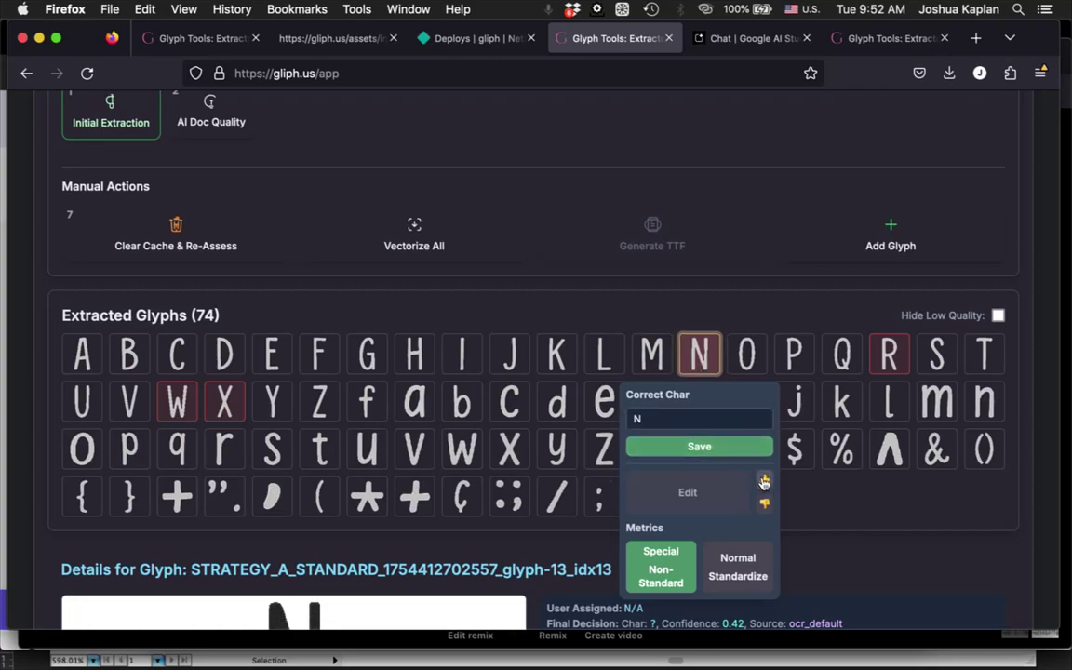
click(889, 359)
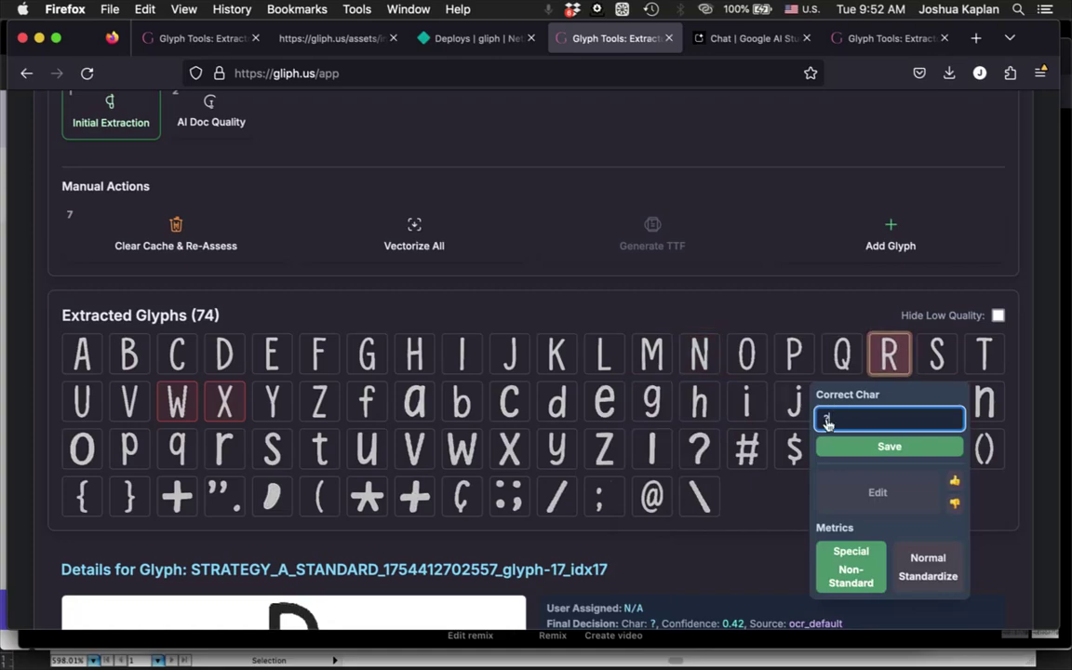
text(R)
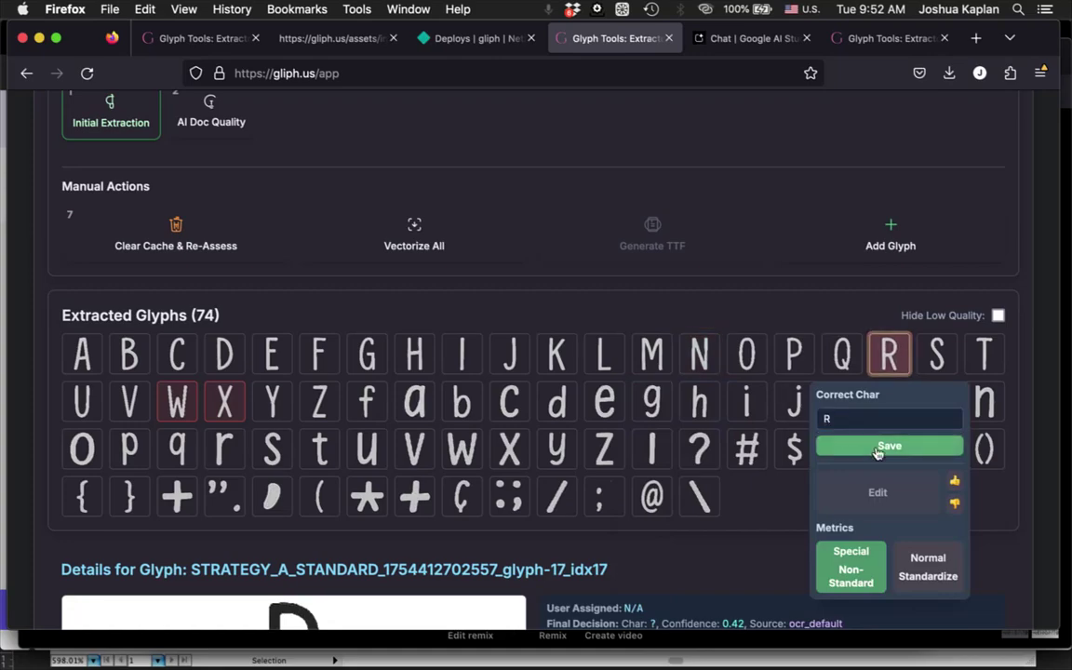
click(954, 482)
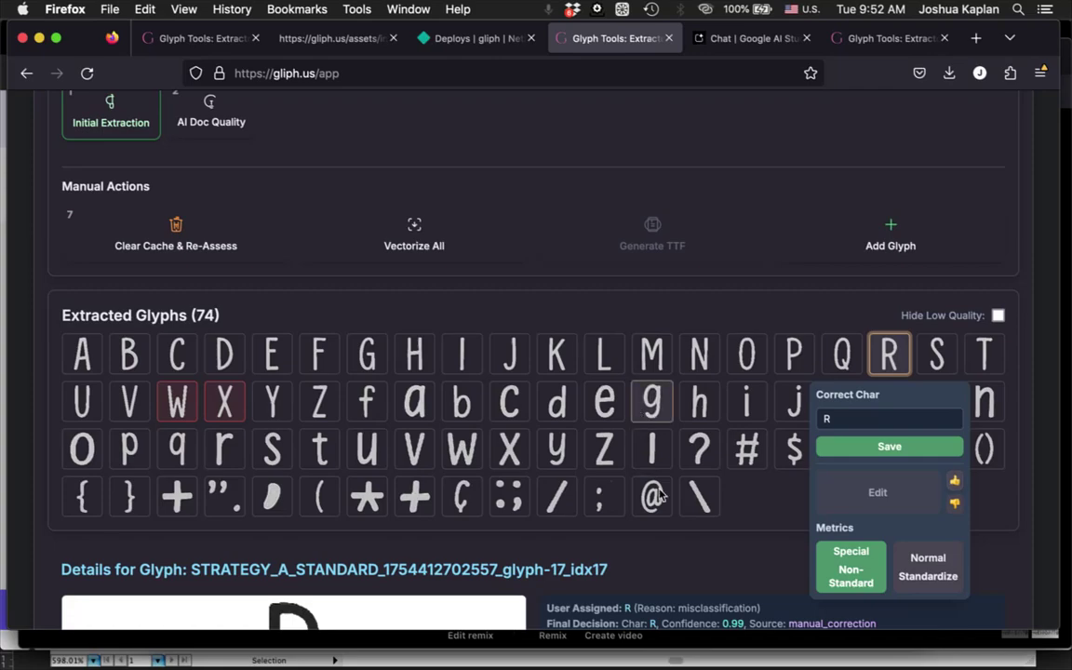
Flag the ':;' glyph's recognition as wrong, then check the X and C glyphs.
click(514, 503)
scroll(519, 509, down, 2)
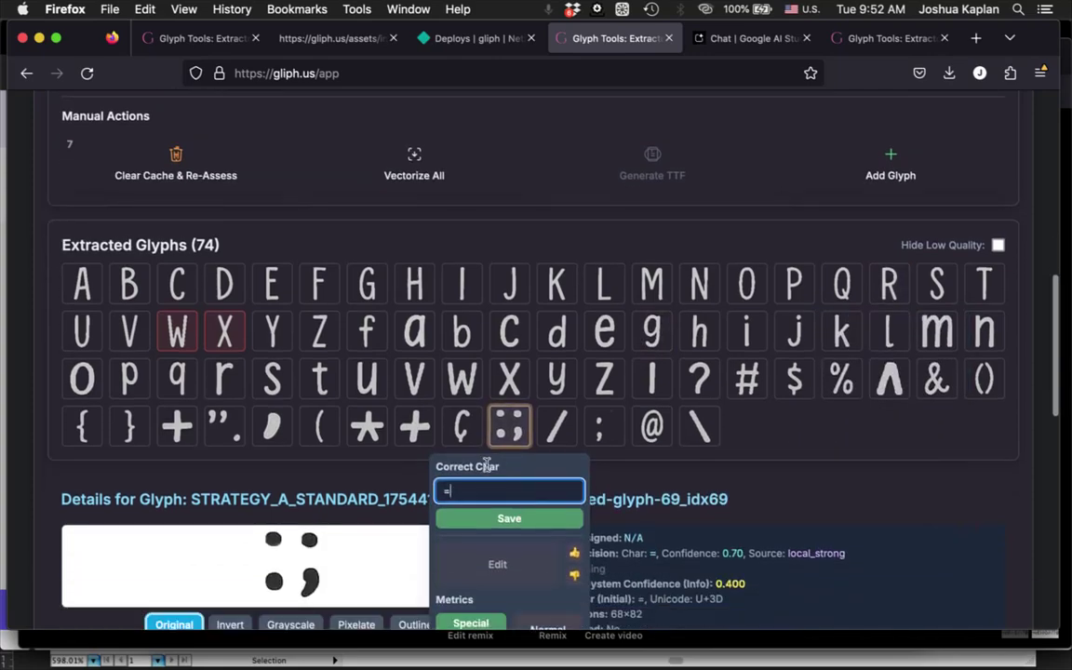
click(536, 522)
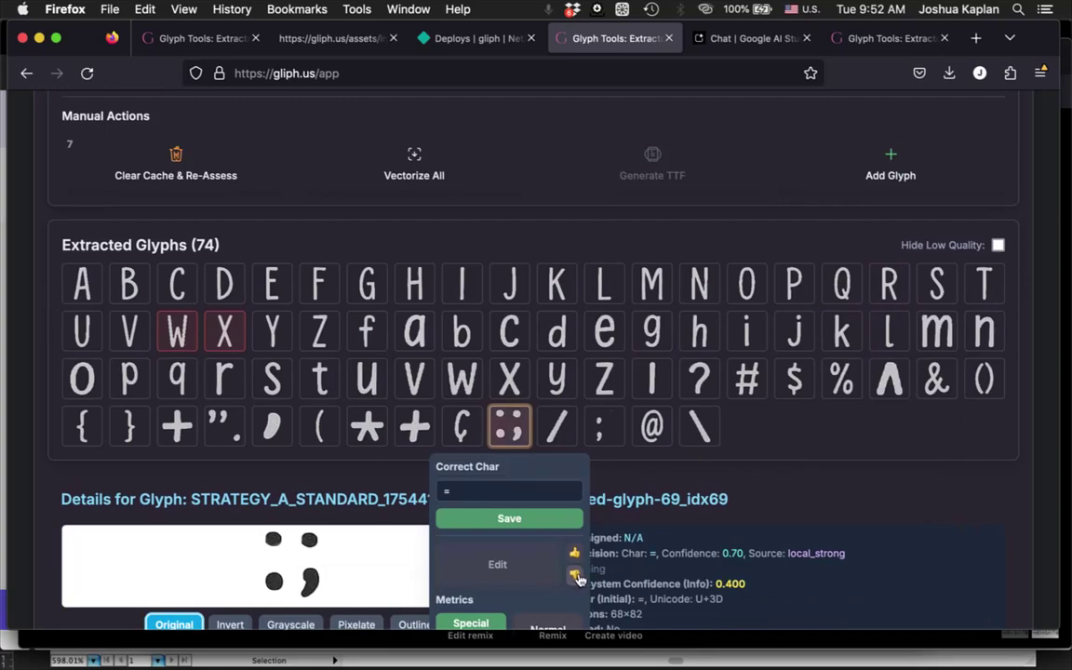
click(225, 347)
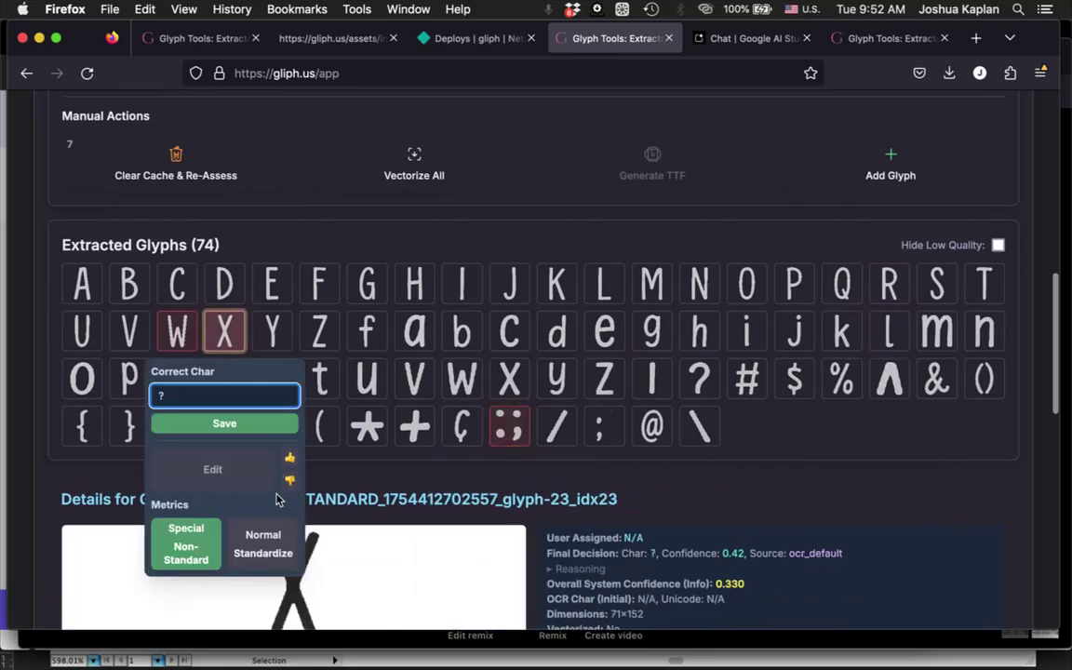
click(167, 285)
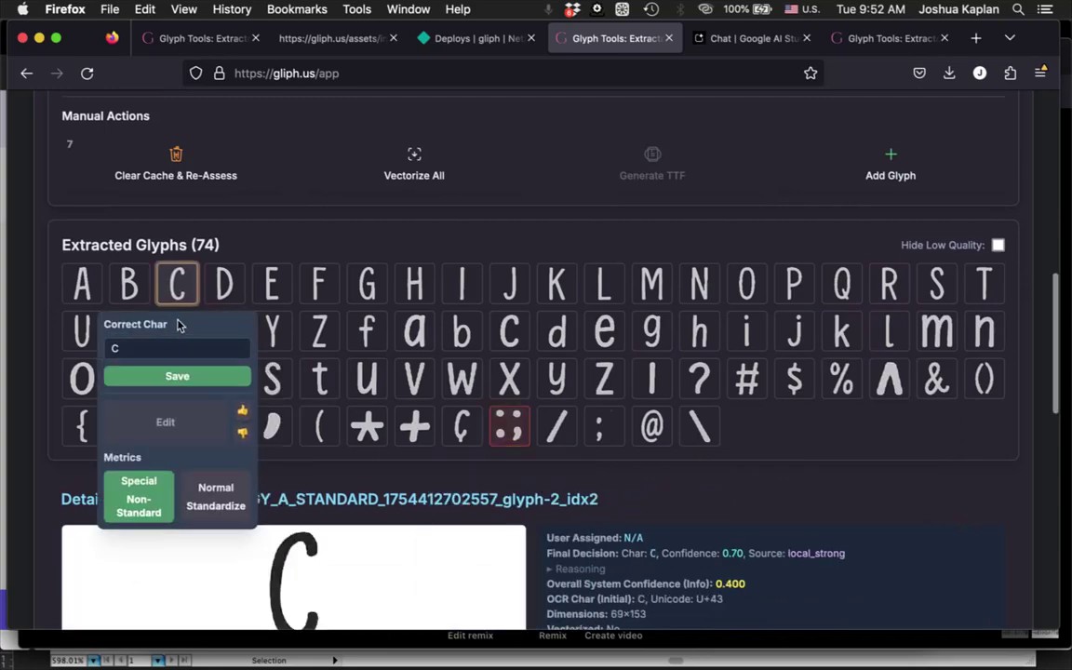
Vectorize all the extracted glyphs with Vectorize All.
click(421, 332)
click(415, 173)
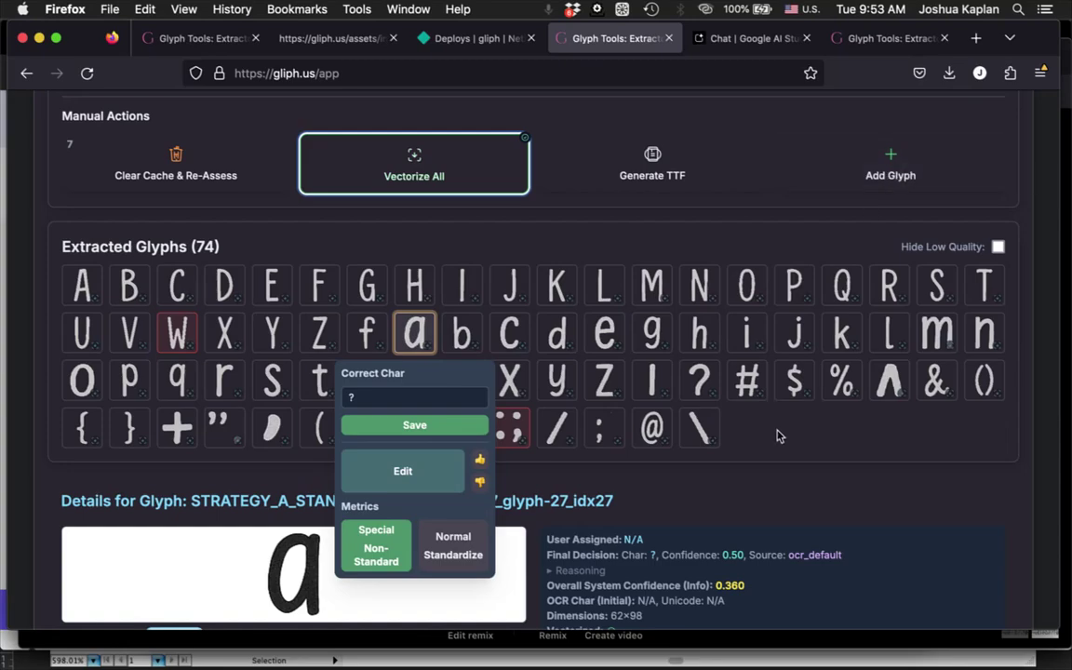
scroll(618, 183, up, 2)
scroll(618, 183, up, 3)
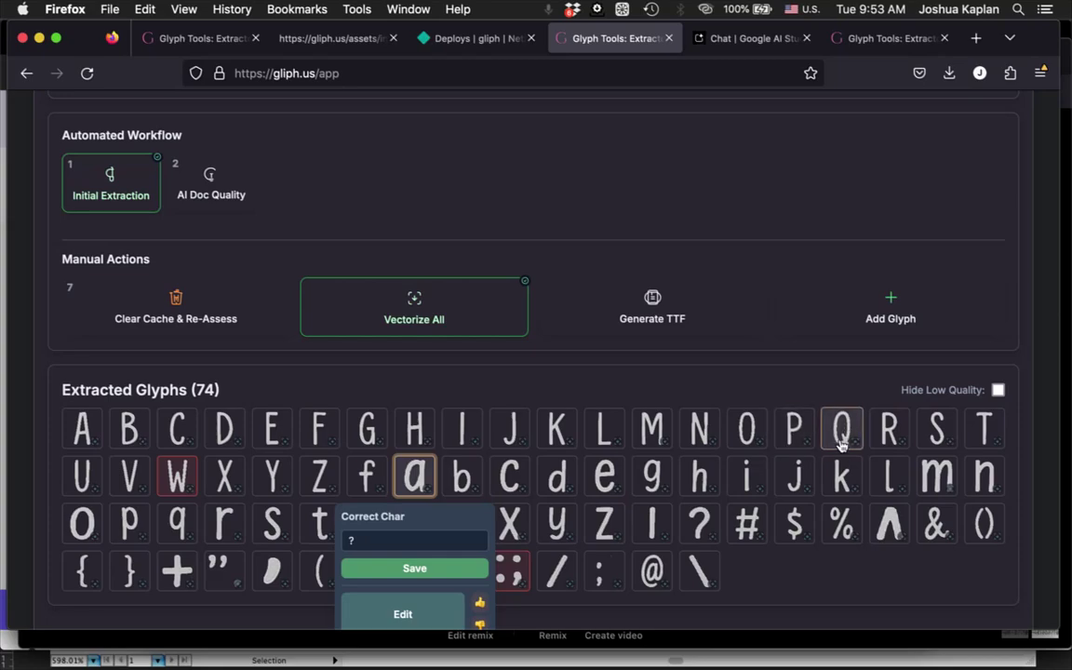
Apply Normal Standardize metrics to the capital J, then select lowercase j for editing.
click(520, 429)
scroll(522, 431, down, 2)
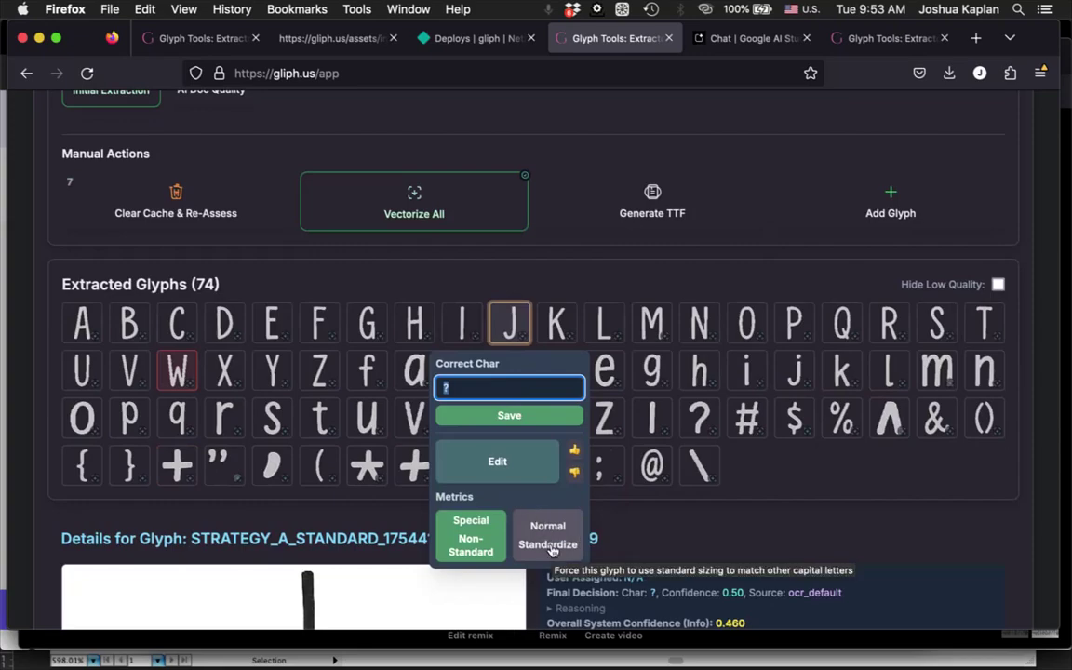
click(548, 545)
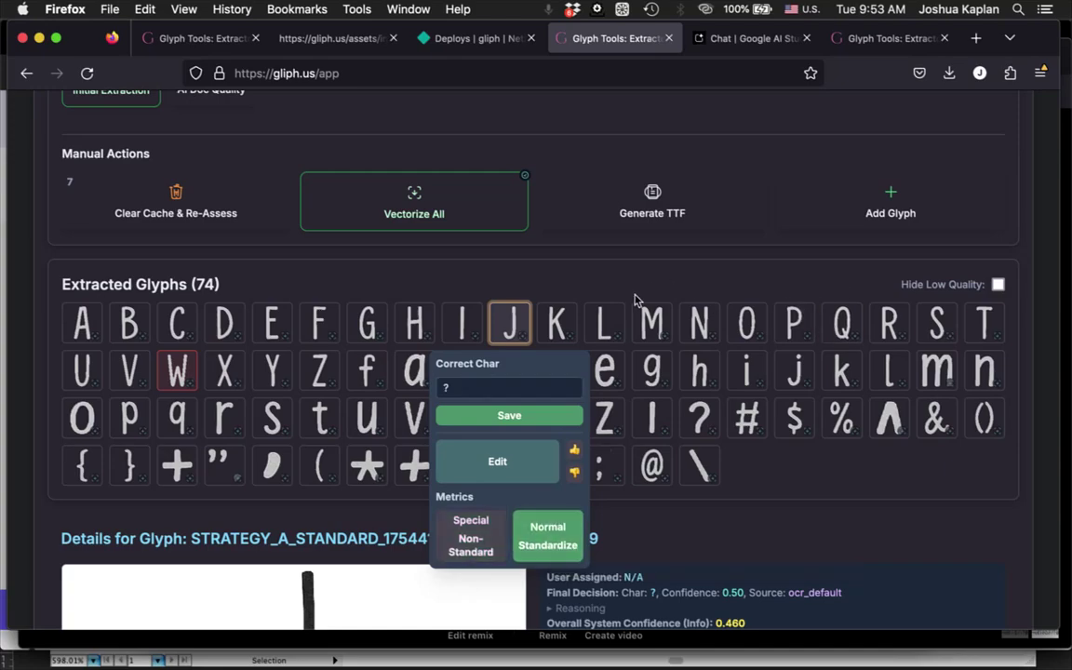
click(798, 372)
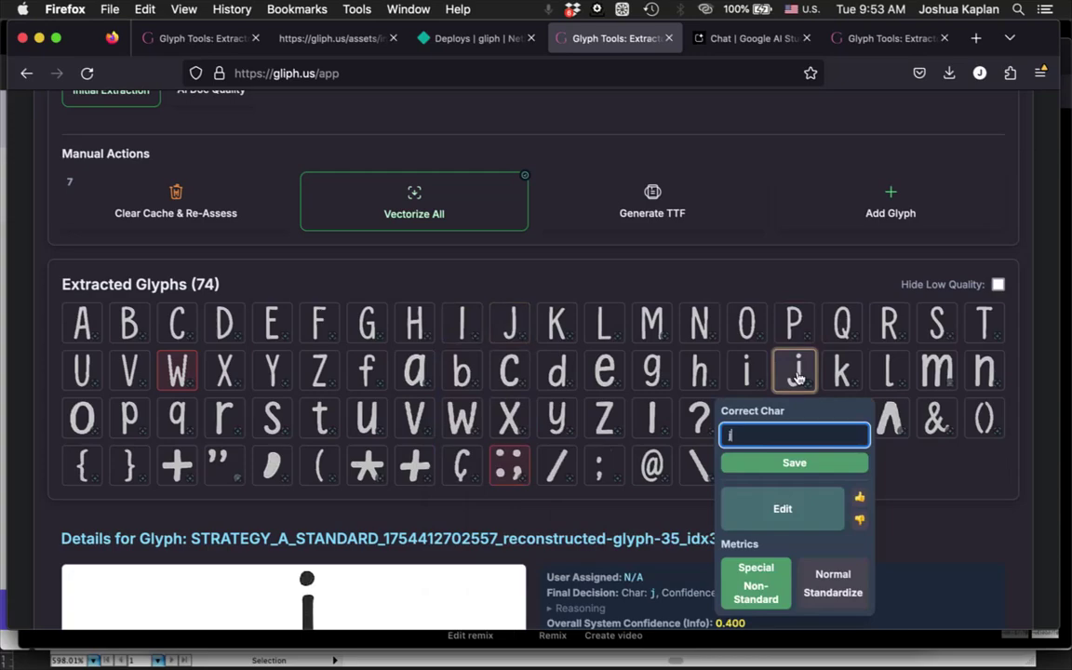
click(800, 515)
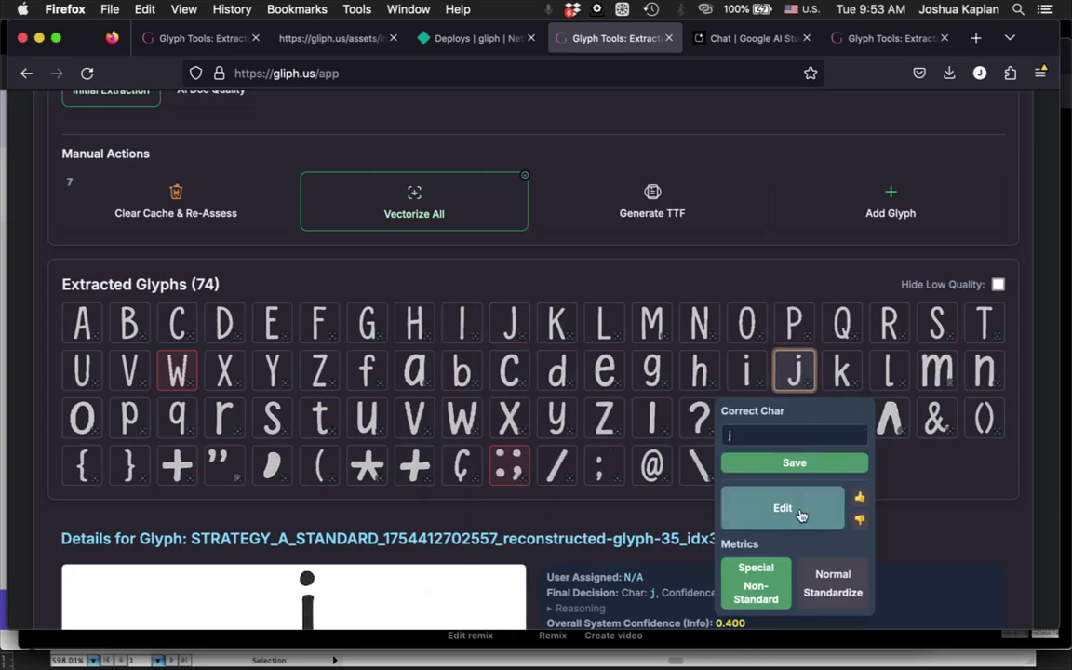
Give lowercase j a Y offset of 5, 96% visual scale and left side-bearing 27, then save.
click(798, 508)
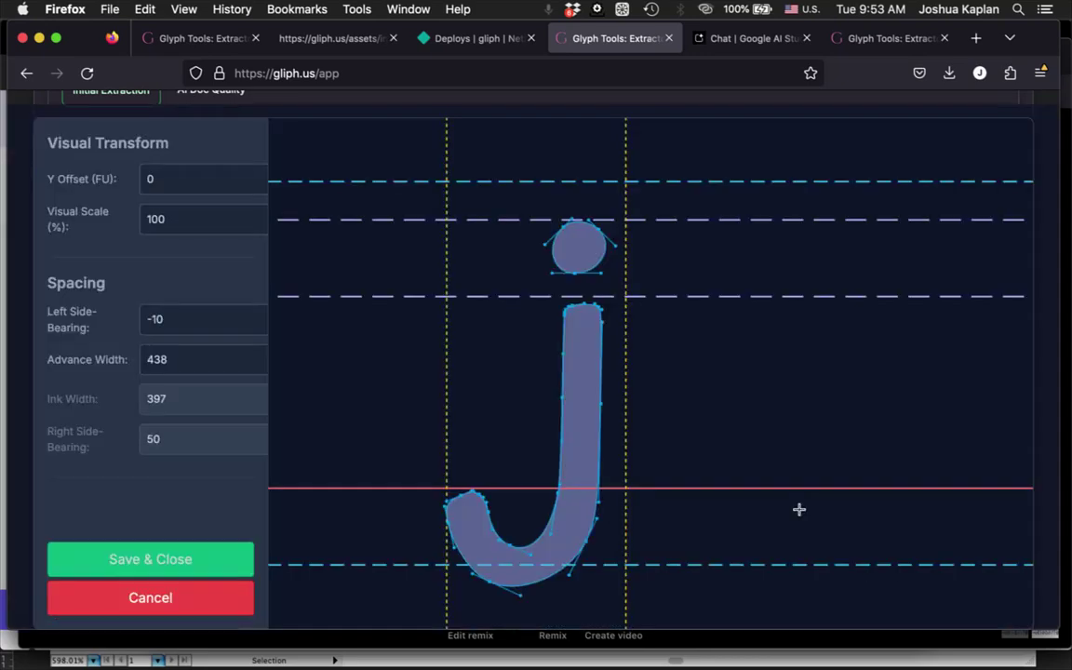
click(221, 179)
key(Down)
key(Down)
key(Down)
key(Up)
key(Up)
key(Up)
key(Up)
click(220, 215)
key(BackSpace)
key(BackSpace)
key(BackSpace)
text(86)
key(Up)
key(Up)
key(Up)
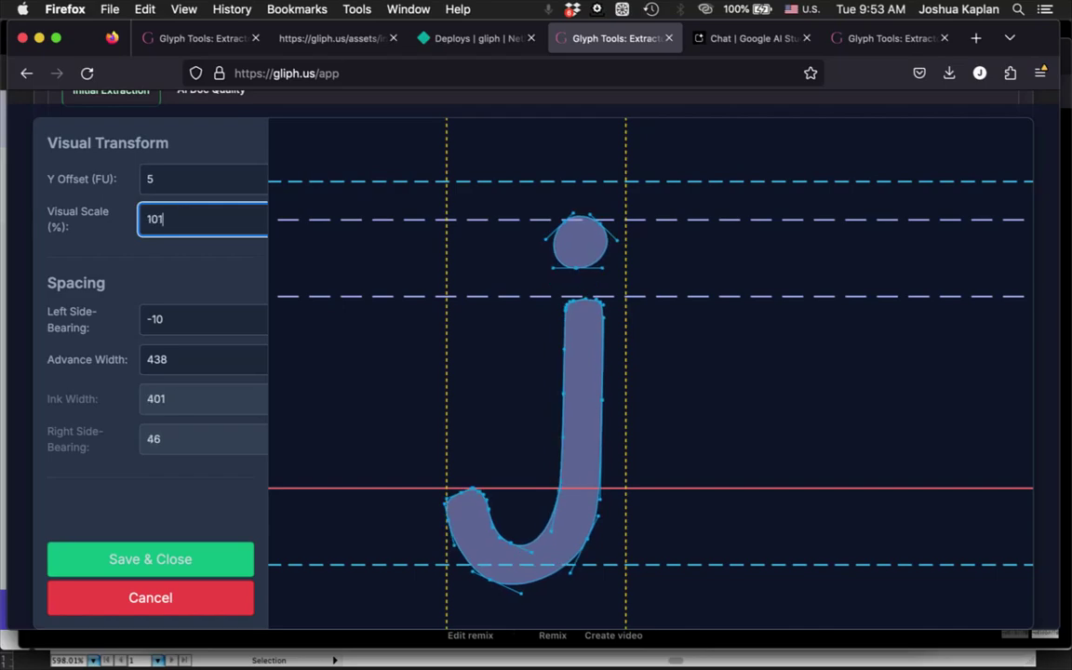
key(Down)
click(201, 319)
key(Up)
key(Up)
key(Up)
key(Up)
key(Up)
key(Up)
key(Up)
key(Up)
key(Up)
key(Up)
key(Up)
key(Up)
key(Up)
key(Up)
key(Up)
key(Up)
key(Up)
key(Up)
key(Up)
key(Up)
key(Up)
key(Up)
key(Up)
key(Up)
key(Up)
key(Up)
key(Up)
key(Up)
key(Up)
key(Up)
key(Up)
key(Up)
click(156, 561)
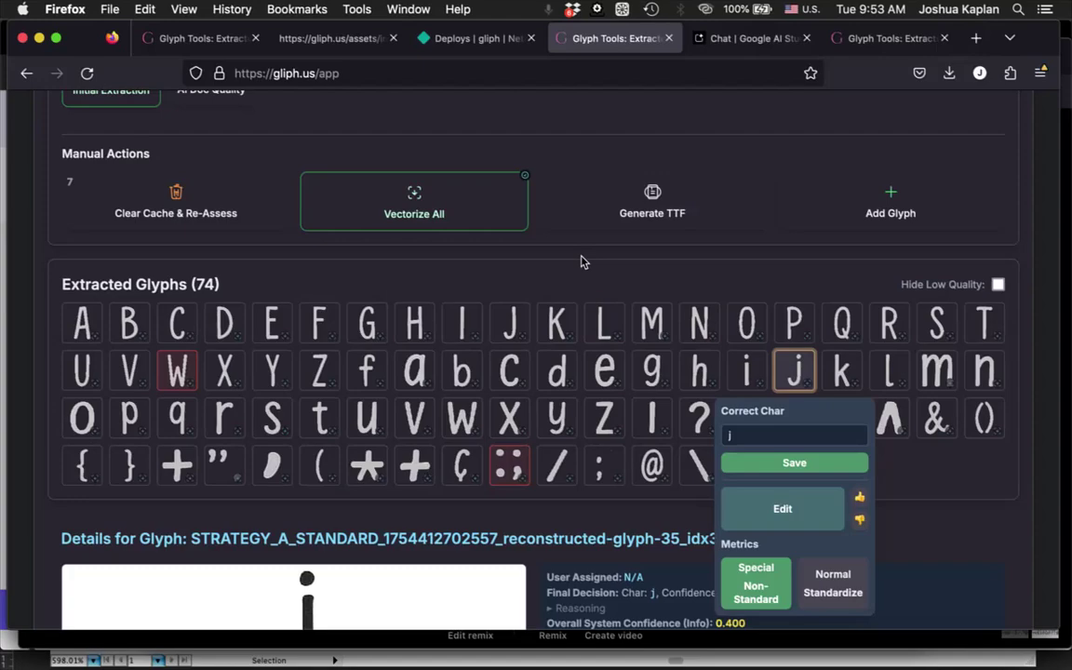
Preview the existing TTF in Finder, then generate and download hand-drawn-font copy(5).ttf.
key(super+Tab)
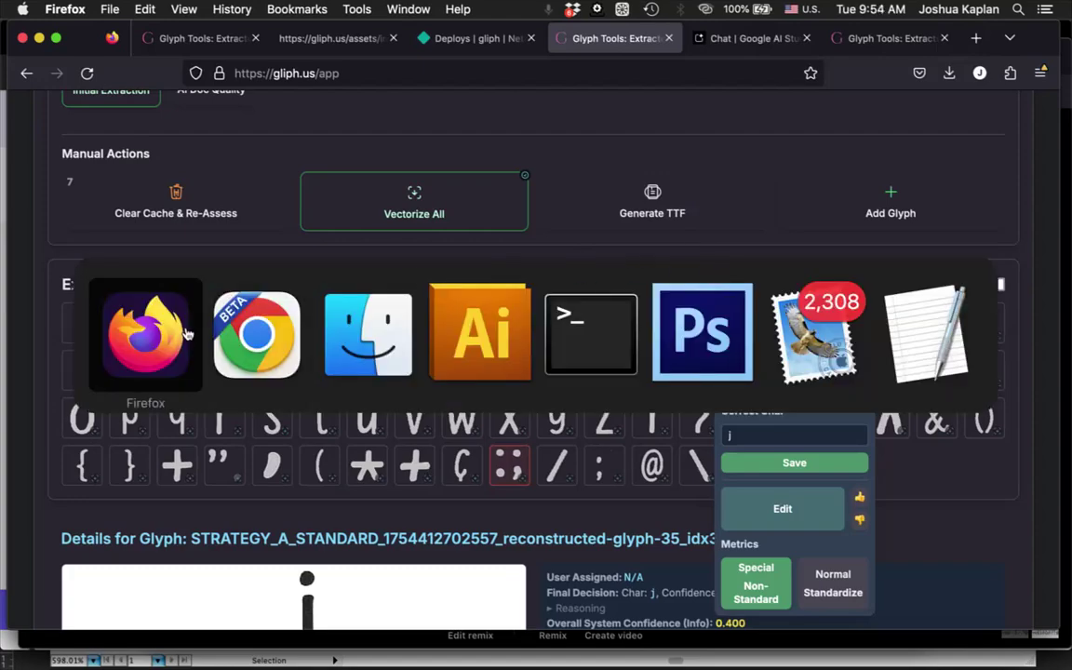
click(363, 346)
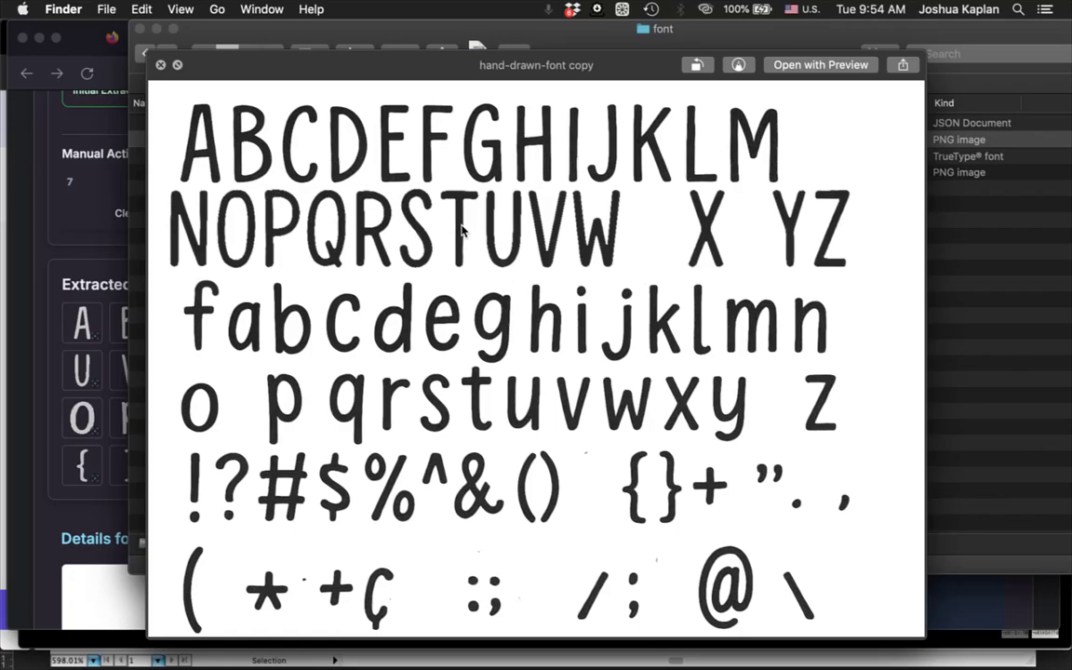
key(space)
click(289, 157)
key(space)
key(space)
key(super+Tab)
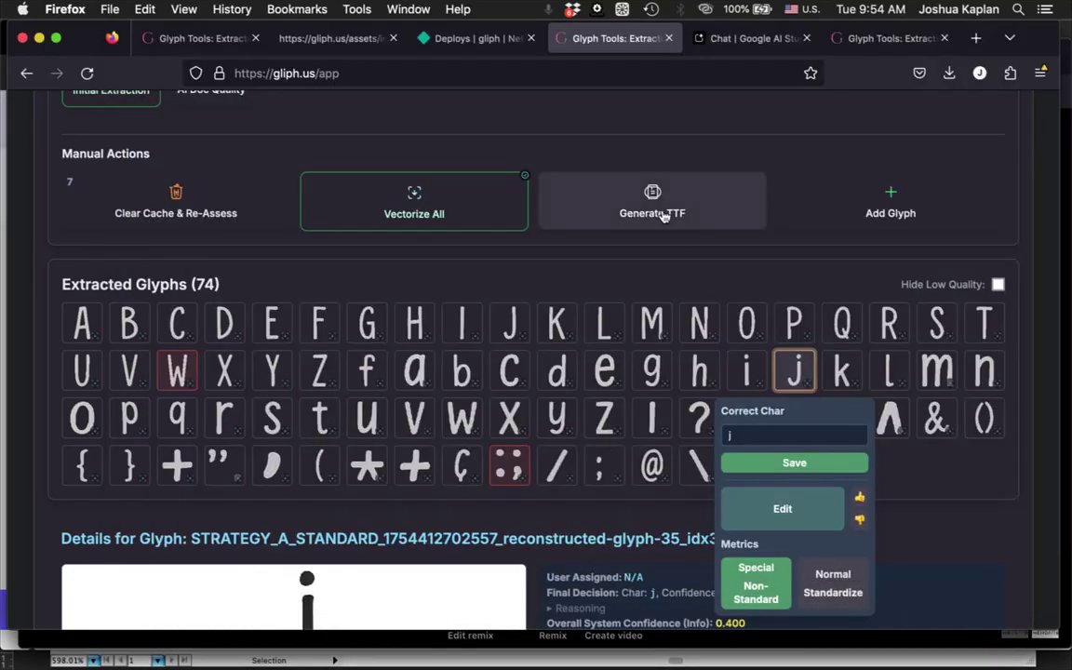
click(662, 215)
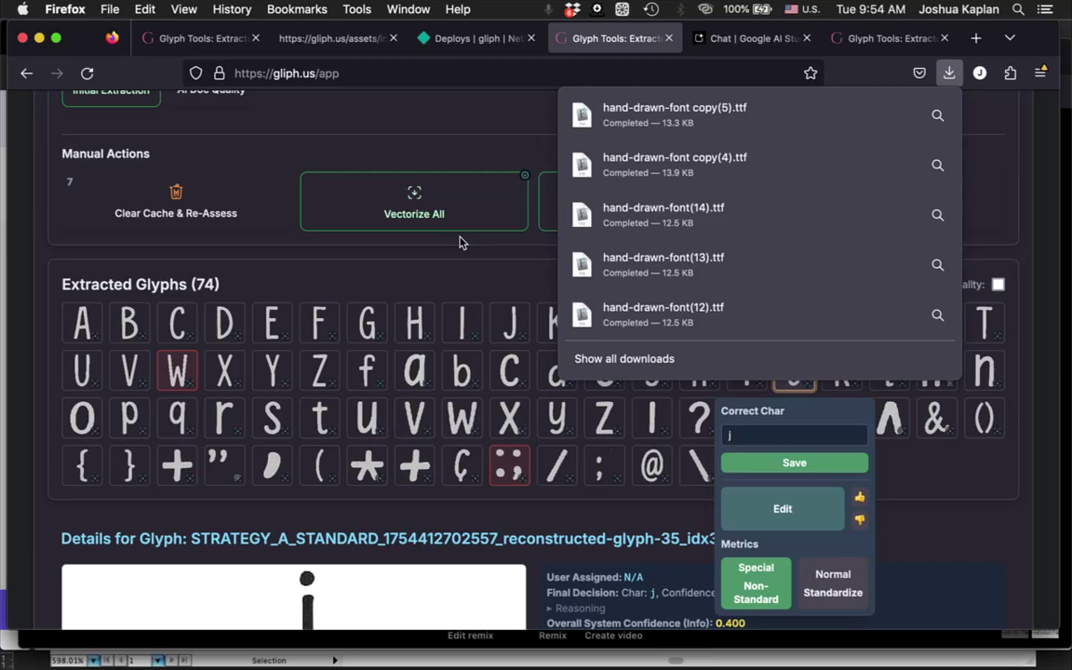
Export the learned data as glyph_tools_learned_data(10).json and switch to the Illustrator card.
click(458, 244)
scroll(458, 244, up, 3)
scroll(462, 242, down, 10)
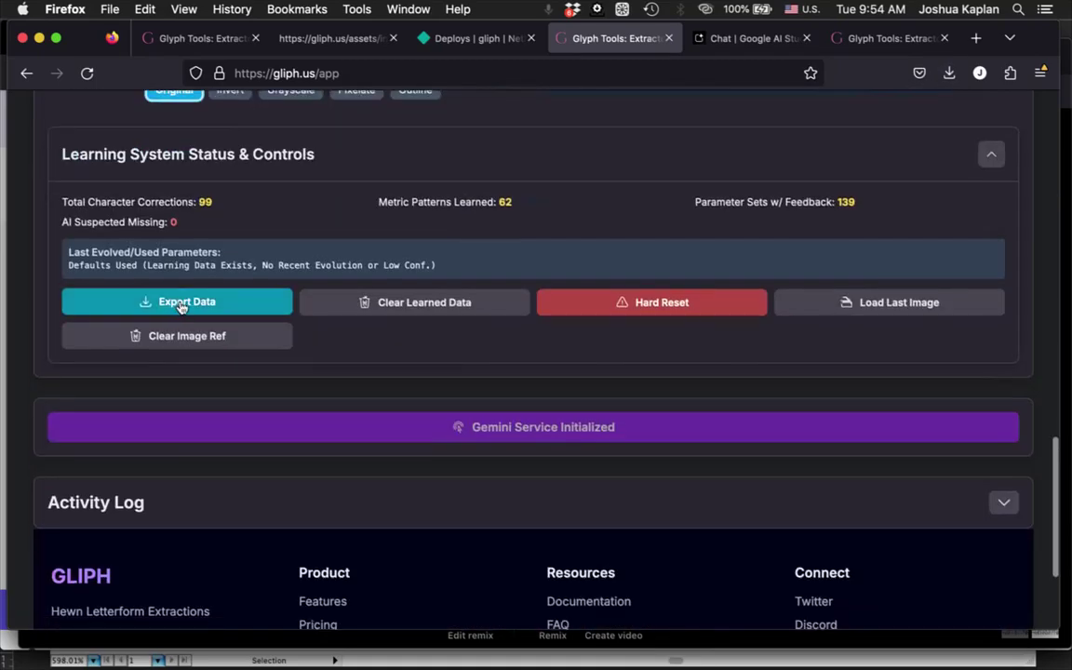
scroll(513, 254, up, 5)
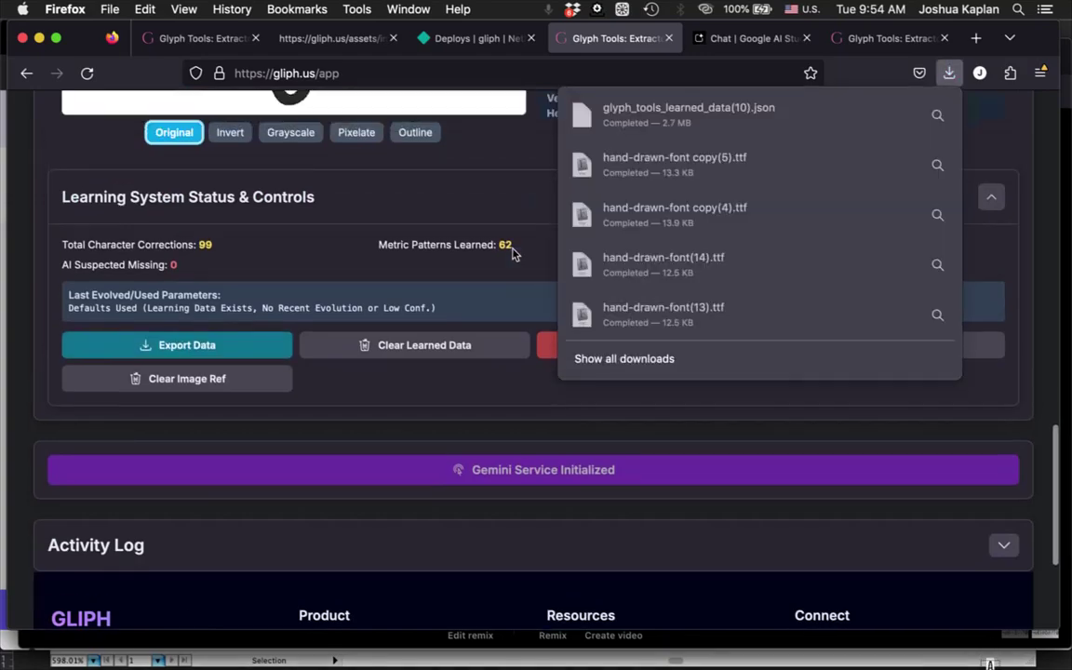
scroll(514, 254, up, 10)
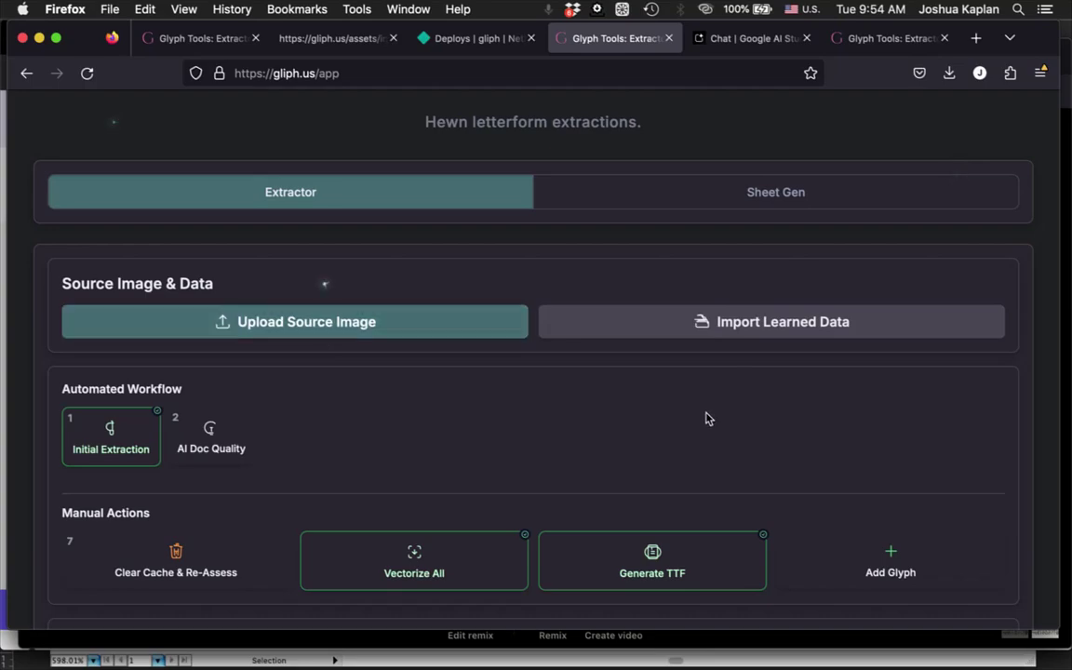
scroll(706, 419, down, 5)
scroll(706, 419, down, 2)
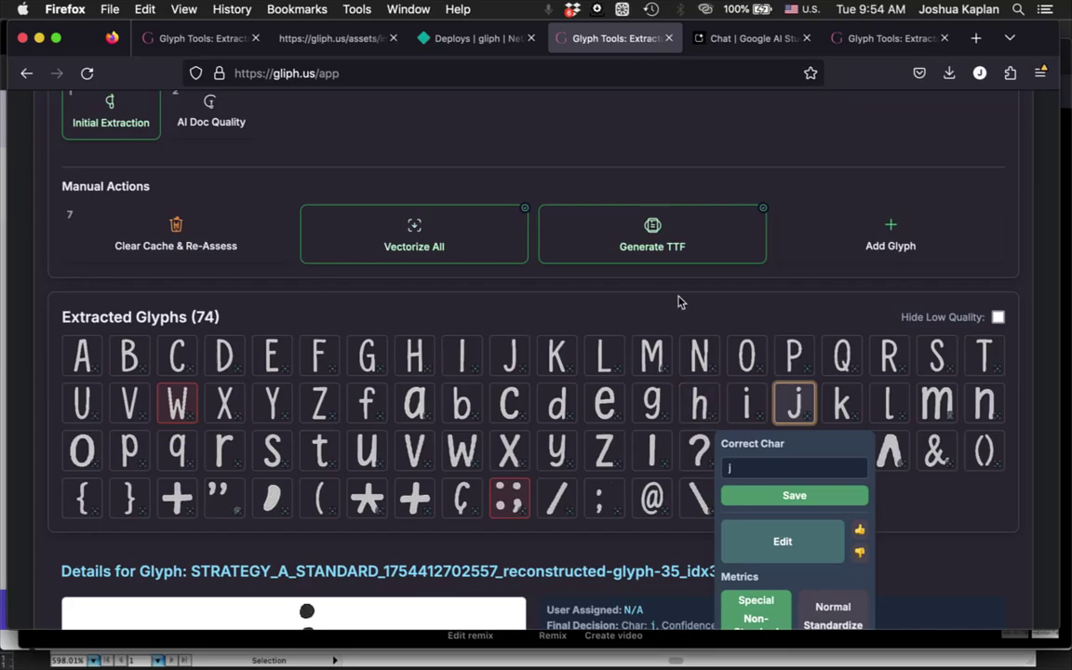
scroll(682, 302, down, 2)
key(super+Tab)
click(556, 317)
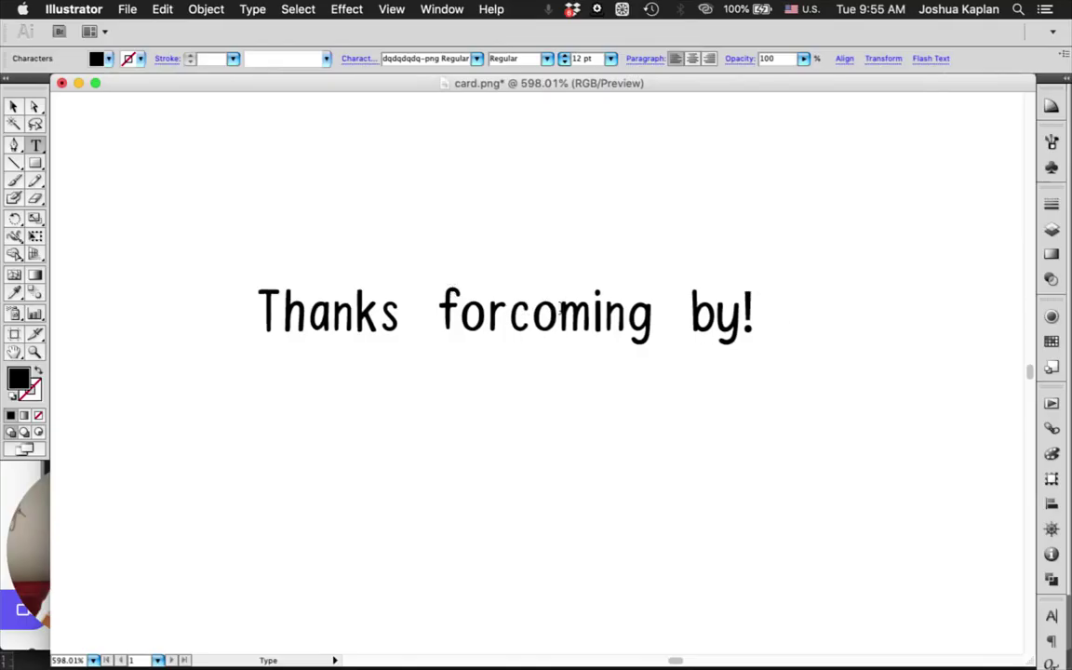